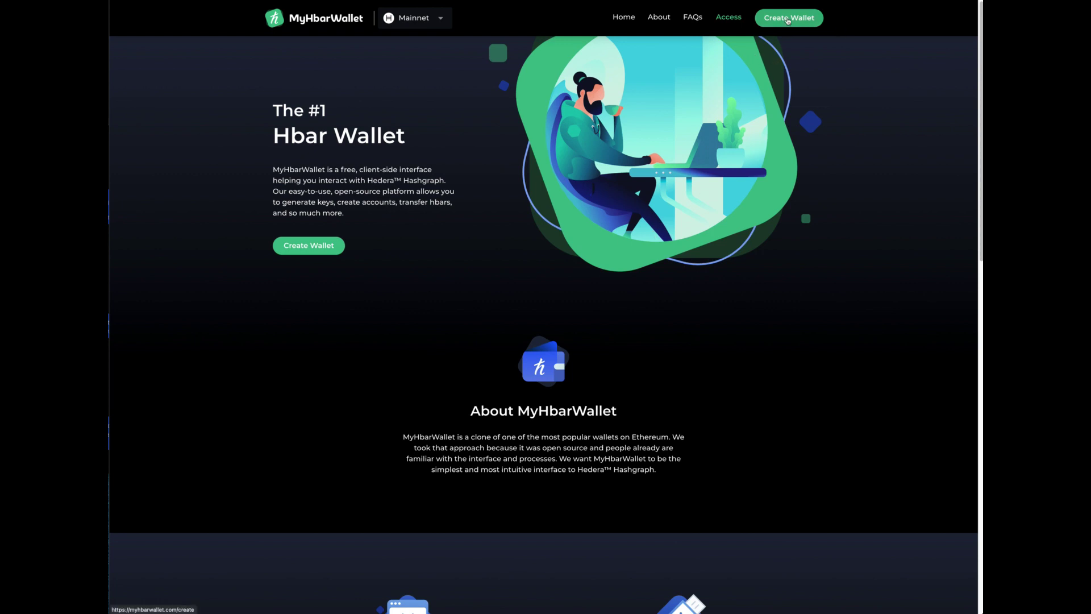
Step: Start creating a wallet and choose Hardware, then Ledger, to reach the Ledger instructions
{"action": "left_click", "coordinate": [788, 21]}
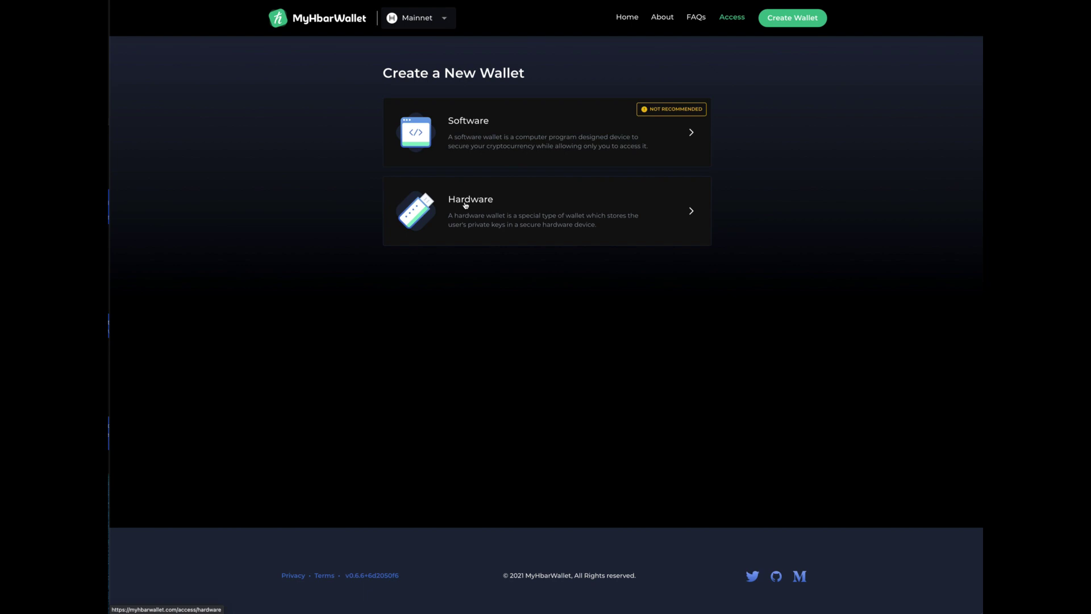
{"action": "left_click", "coordinate": [466, 205]}
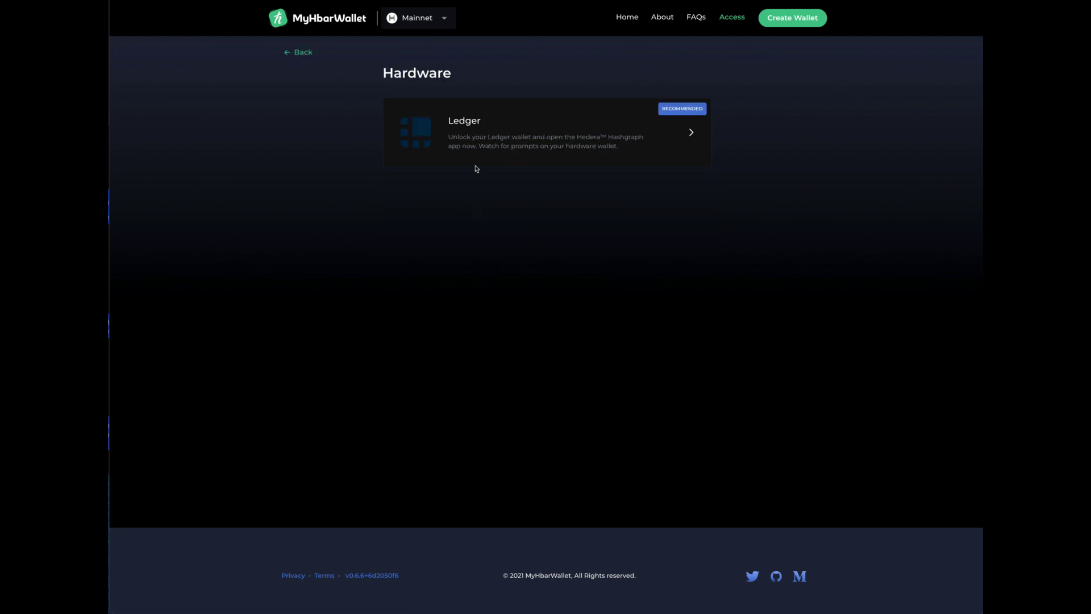
{"action": "left_click", "coordinate": [482, 144]}
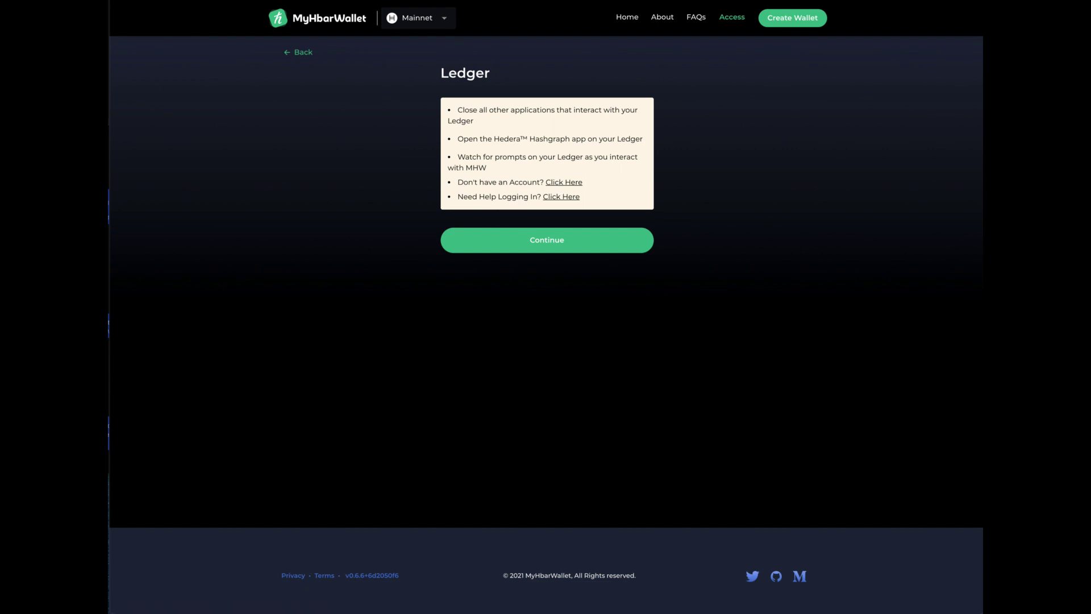
Step: Open the Launchbadge guide on creating a Hedera account with a Ledger Nano and scroll through it
{"action": "left_click", "coordinate": [564, 182]}
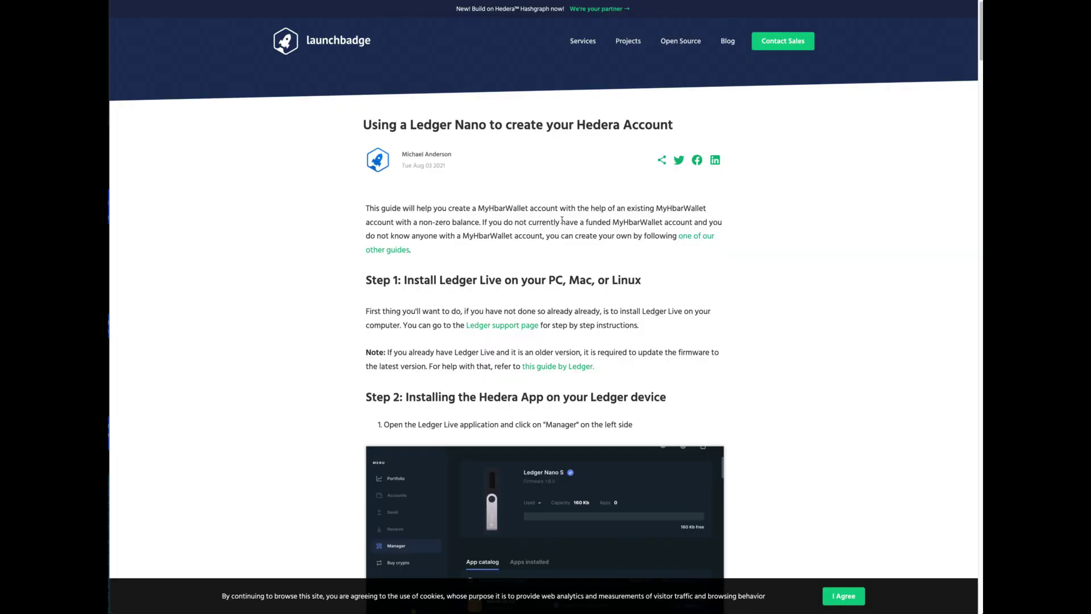
{"action": "scroll", "coordinate": [562, 221], "scroll_direction": "down", "scroll_amount": 5}
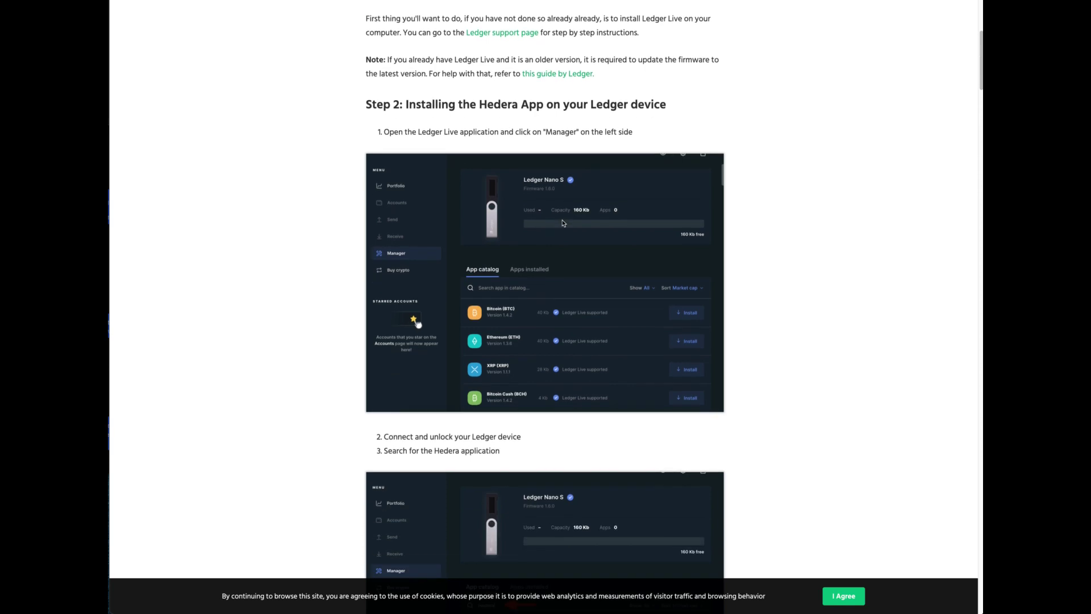
{"action": "scroll", "coordinate": [564, 223], "scroll_direction": "down", "scroll_amount": 5}
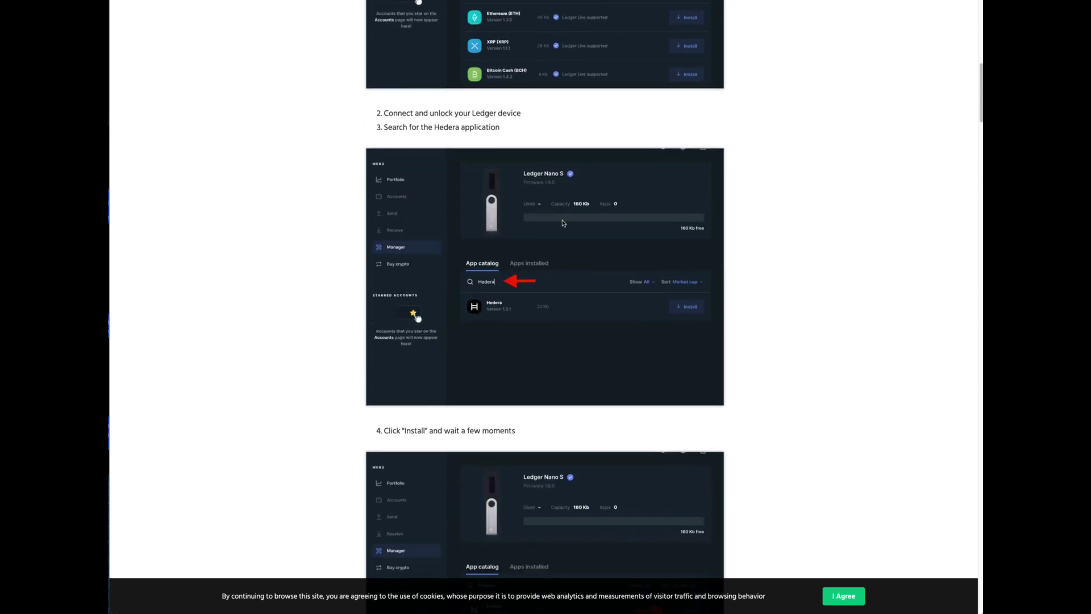
{"action": "scroll", "coordinate": [564, 223], "scroll_direction": "down", "scroll_amount": 10}
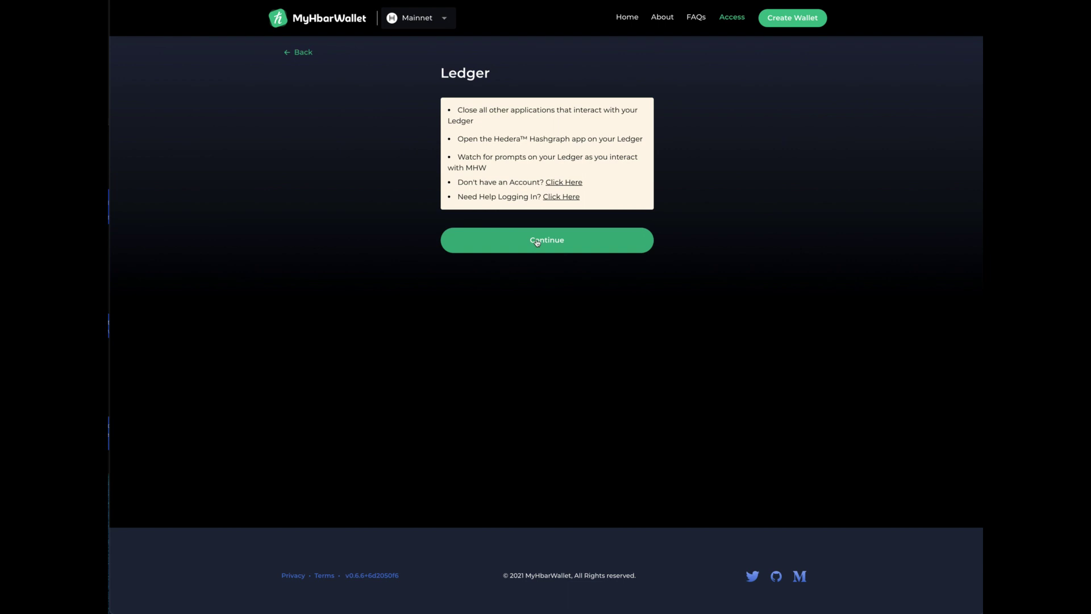
Step: Continue from the Ledger page to connect the device and show the account-request QR code
{"action": "left_click", "coordinate": [537, 241]}
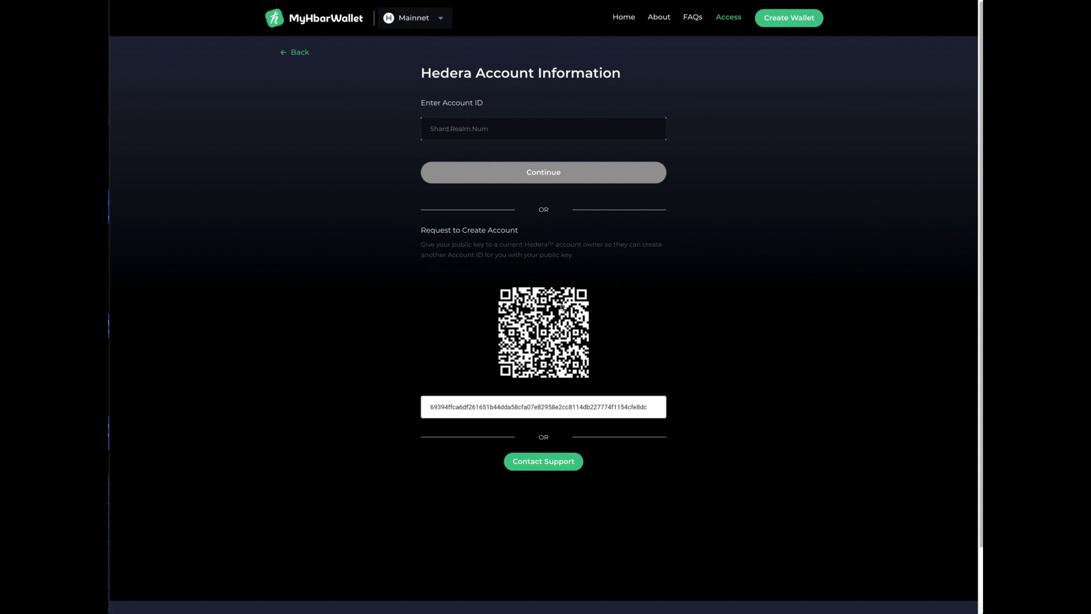
Step: Save the account-request QR code image as download.png and switch to the CryptoLab site
{"action": "right_click", "coordinate": [555, 313]}
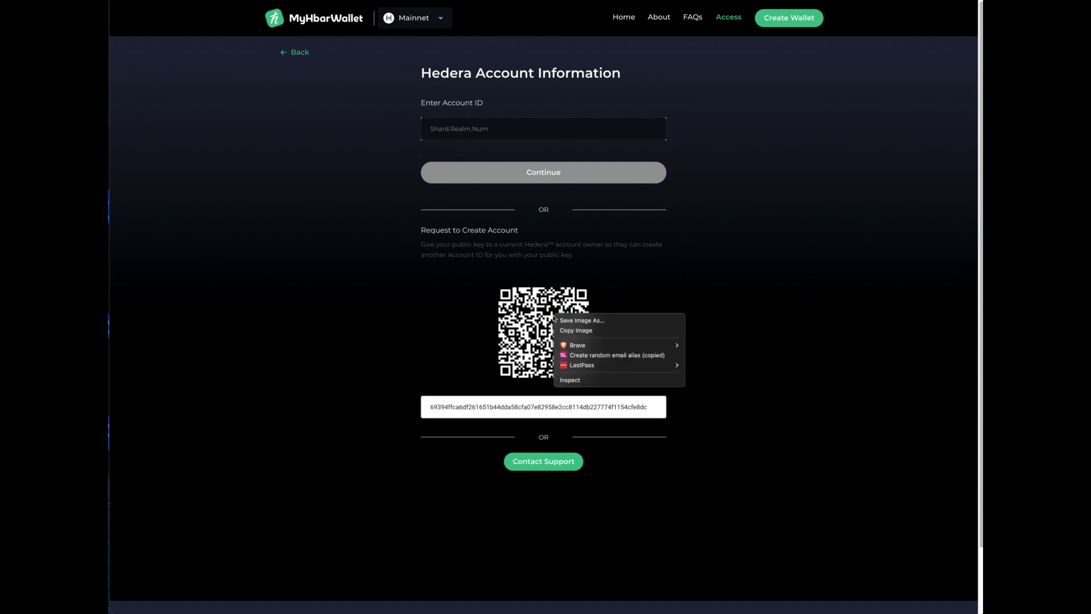
{"action": "left_click", "coordinate": [595, 322]}
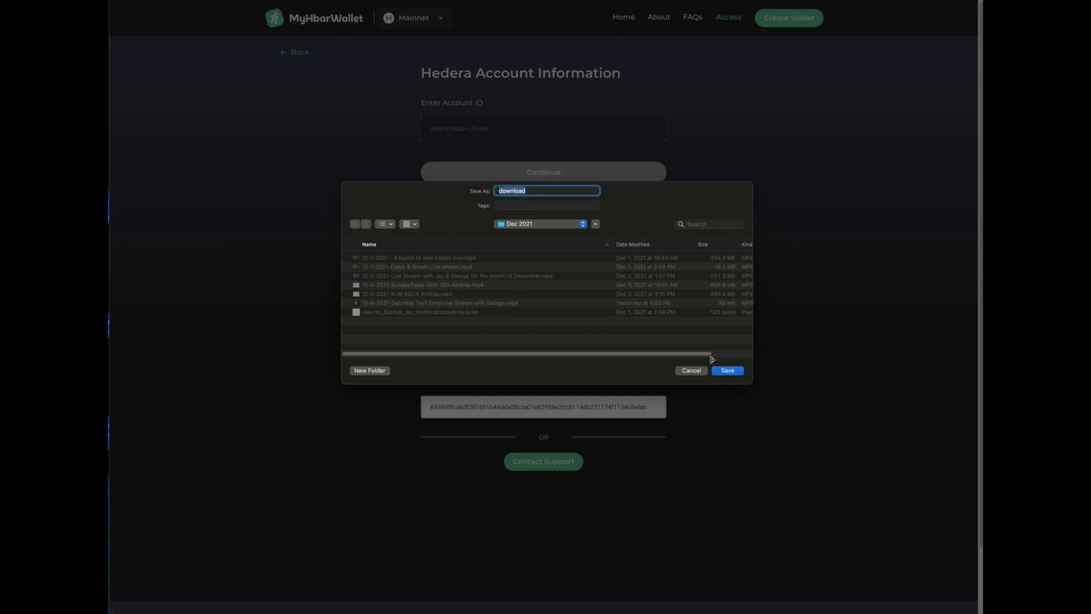
{"action": "left_click", "coordinate": [728, 370]}
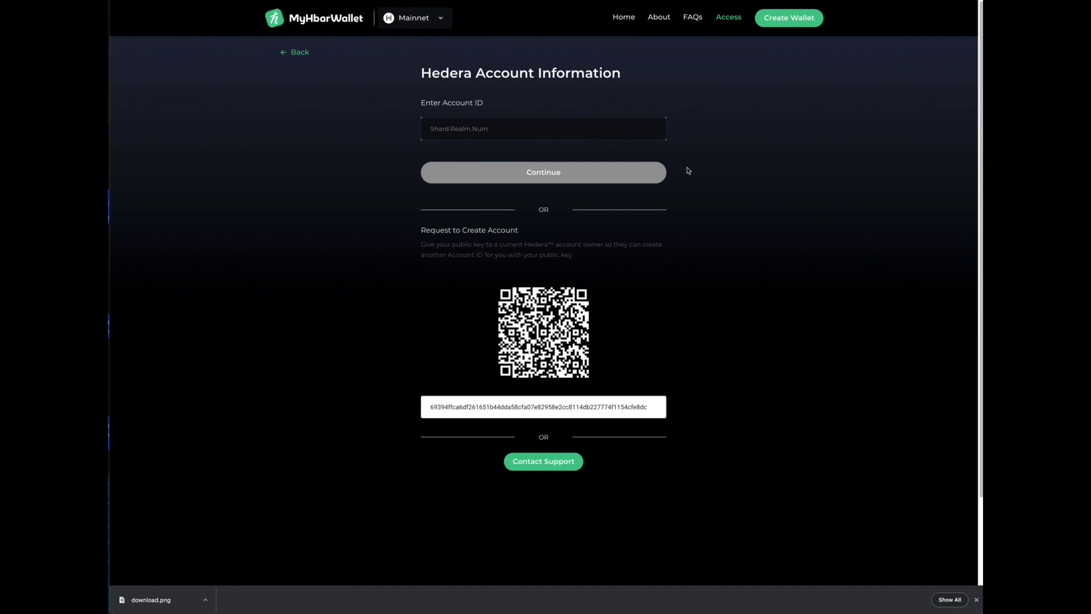
{"action": "key", "text": "ctrl+Tab"}
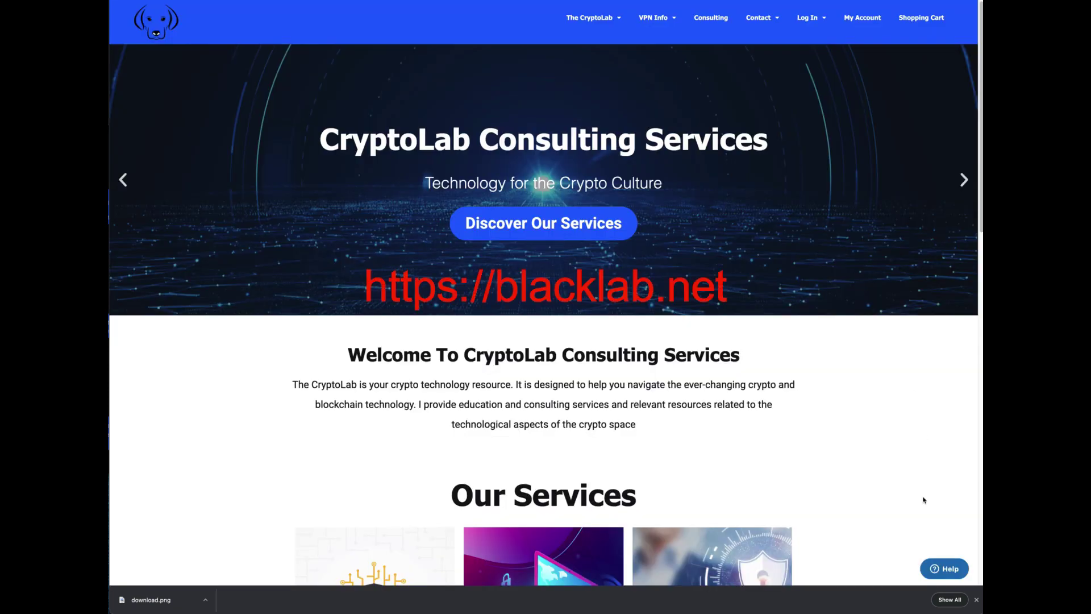
Step: Dismiss the download notice and bring up CryptoLab's Help contact form
{"action": "left_click", "coordinate": [976, 599]}
{"action": "left_click", "coordinate": [946, 598]}
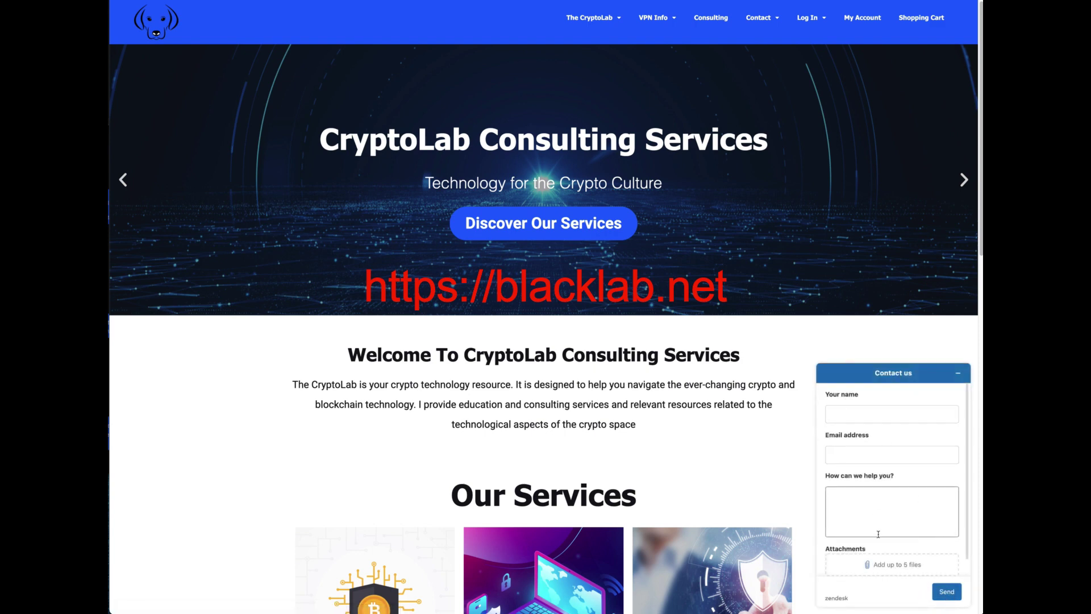
{"action": "scroll", "coordinate": [883, 545], "scroll_direction": "down", "scroll_amount": 1}
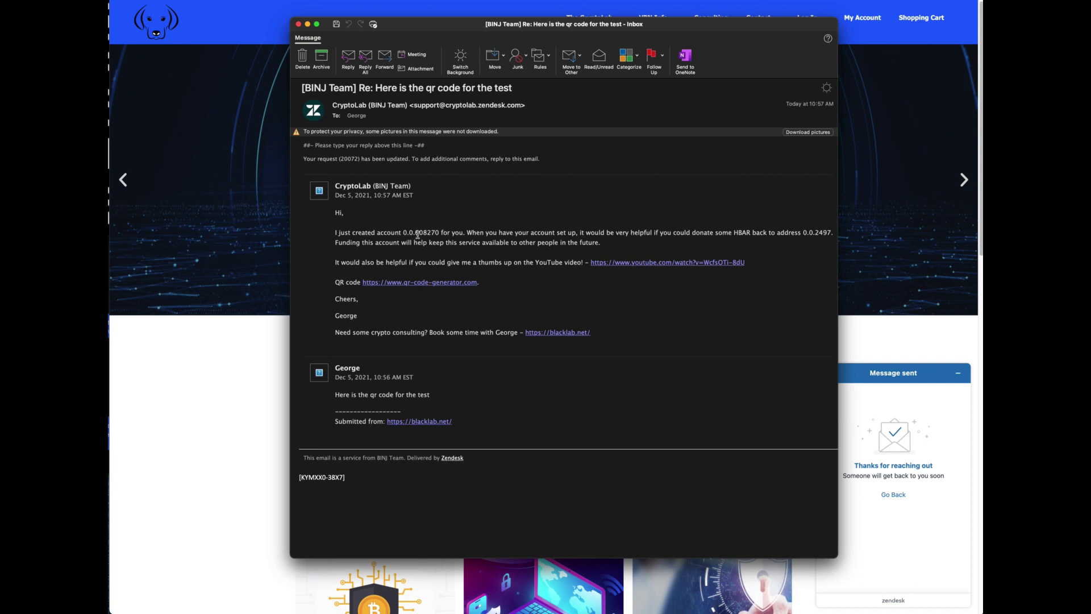
Step: Copy the new account ID from the Outlook reply, close the message, and return to MyHbarWallet
{"action": "left_click_drag", "start_coordinate": [402, 233], "coordinate": [439, 233]}
{"action": "right_click", "coordinate": [438, 233]}
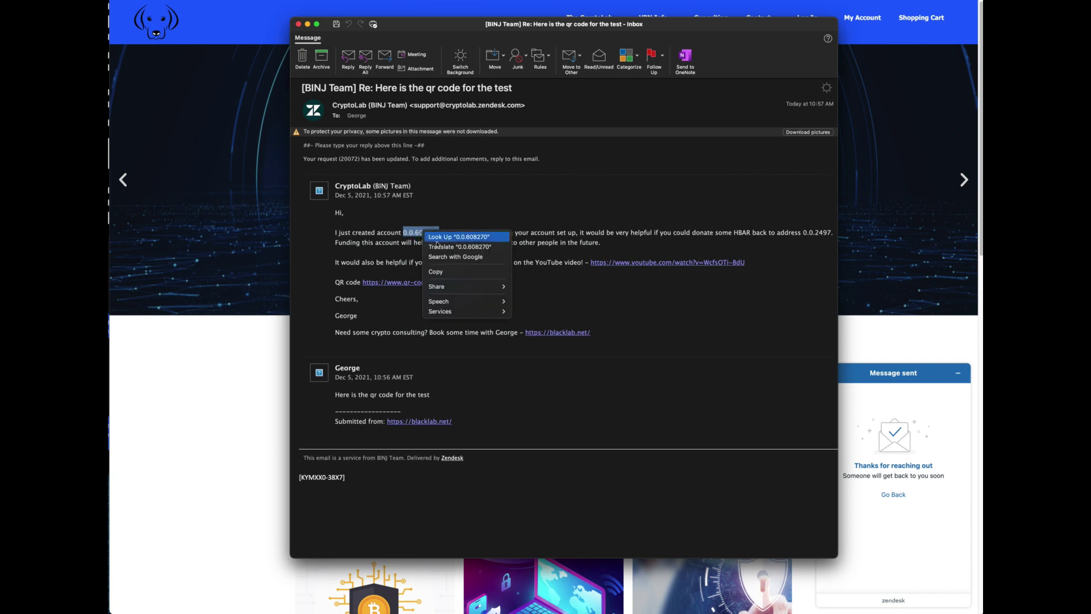
{"action": "left_click", "coordinate": [442, 273]}
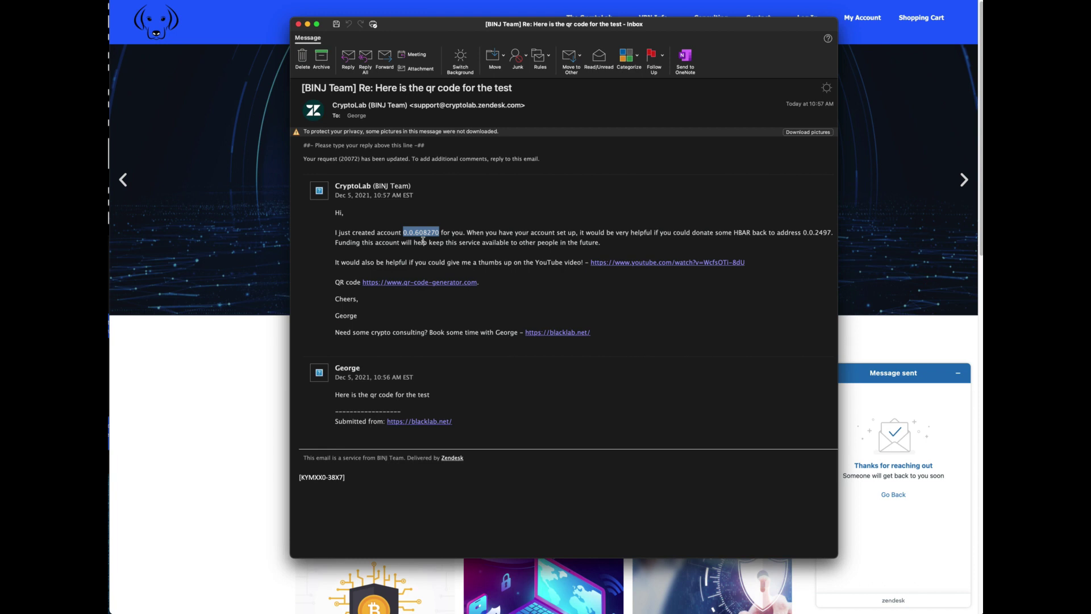
{"action": "left_click", "coordinate": [215, 133]}
{"action": "key", "text": "ctrl+Tab"}
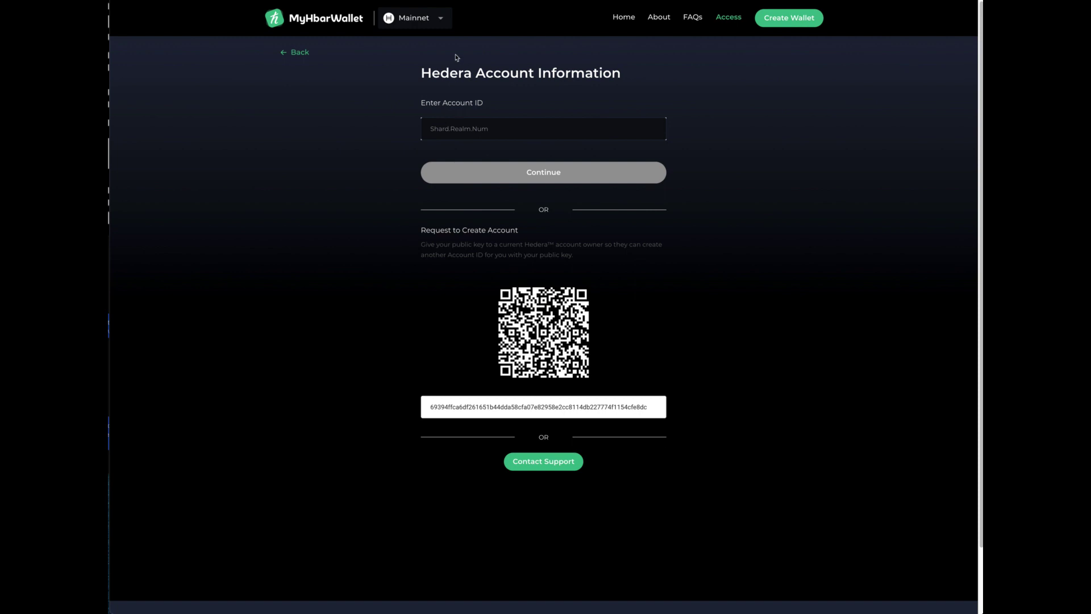
Step: Paste the copied account ID into the Account ID field and submit it with Continue
{"action": "left_click", "coordinate": [458, 132]}
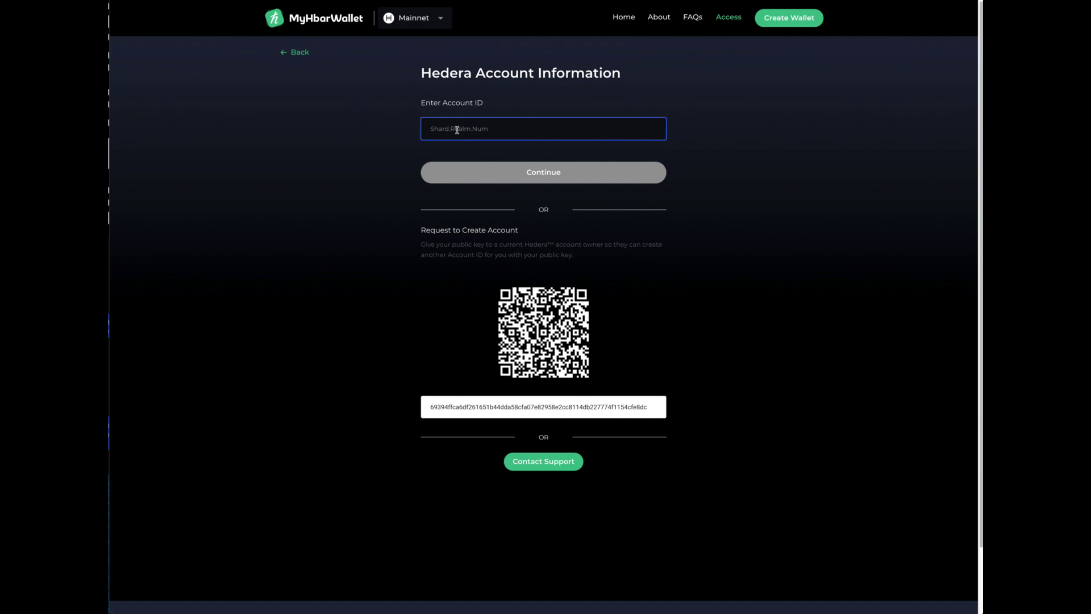
{"action": "right_click", "coordinate": [458, 131]}
{"action": "left_click", "coordinate": [490, 196]}
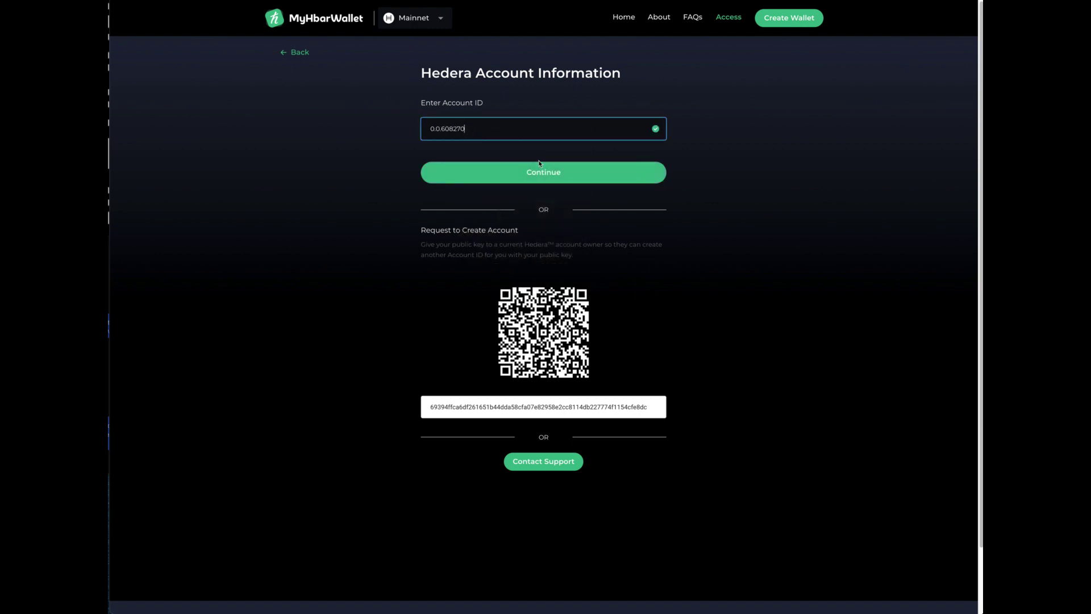
{"action": "left_click", "coordinate": [539, 173]}
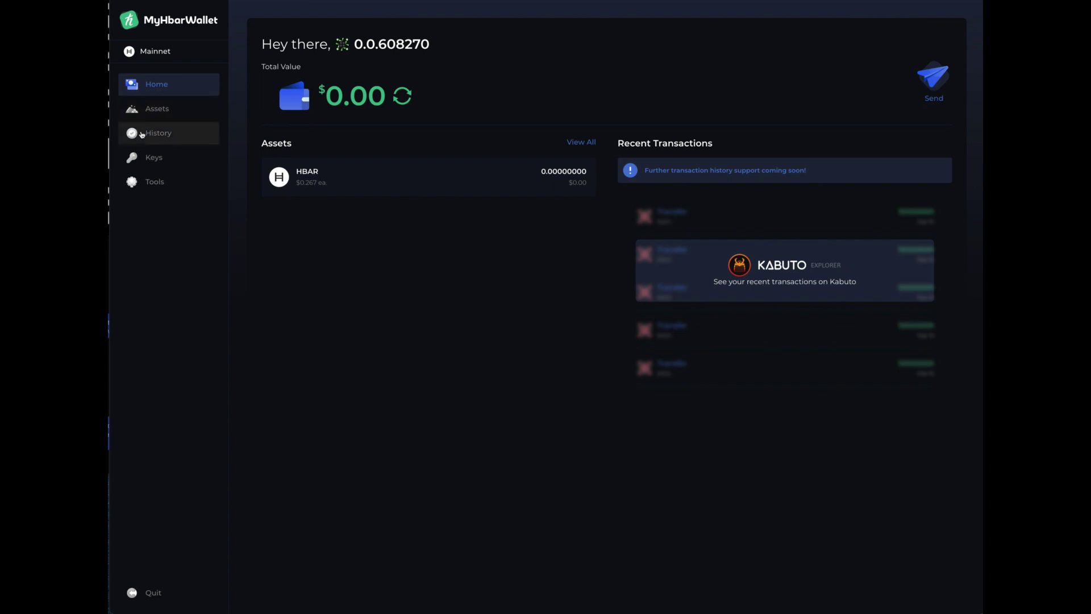
Step: Select the account ID shown in the dashboard greeting
{"action": "left_click_drag", "start_coordinate": [432, 45], "coordinate": [352, 44]}
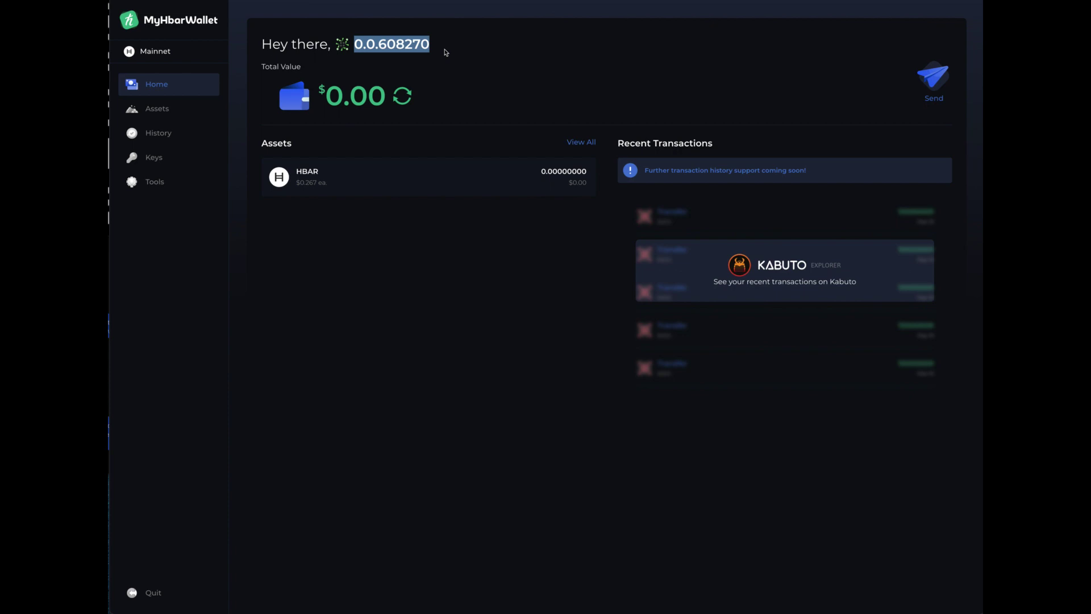
{"action": "left_click", "coordinate": [357, 45]}
{"action": "left_click_drag", "start_coordinate": [357, 45], "coordinate": [433, 45]}
{"action": "left_click", "coordinate": [149, 184]}
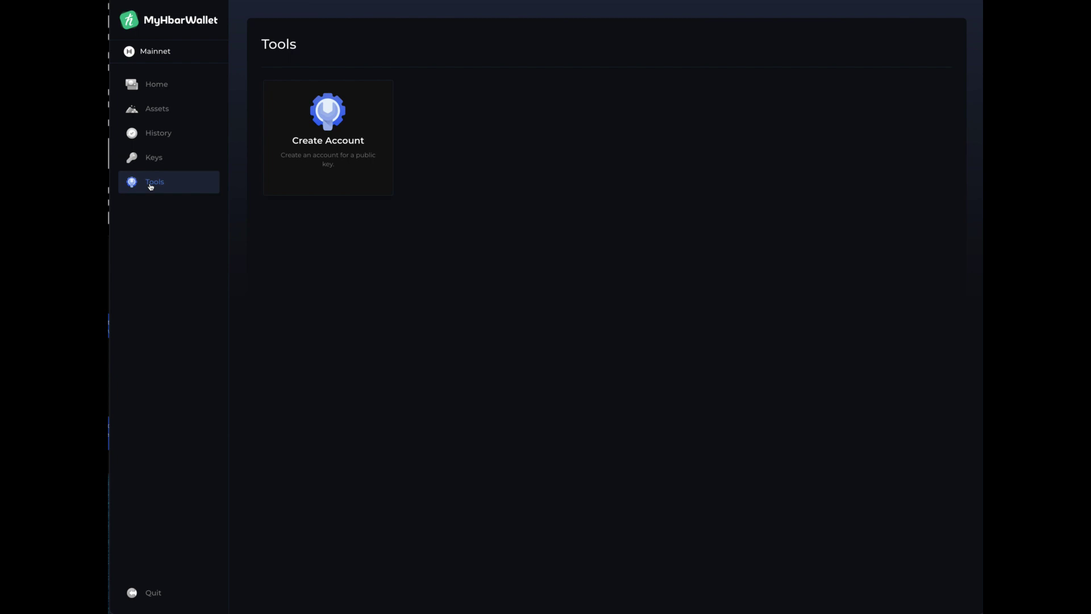
{"action": "left_click", "coordinate": [321, 118]}
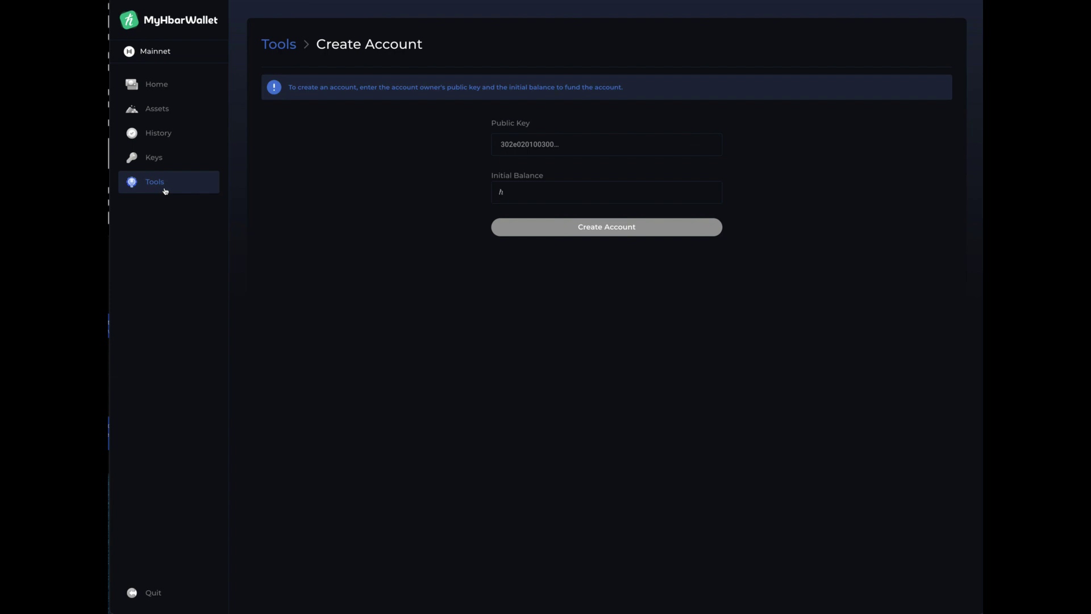
{"action": "left_click", "coordinate": [163, 88]}
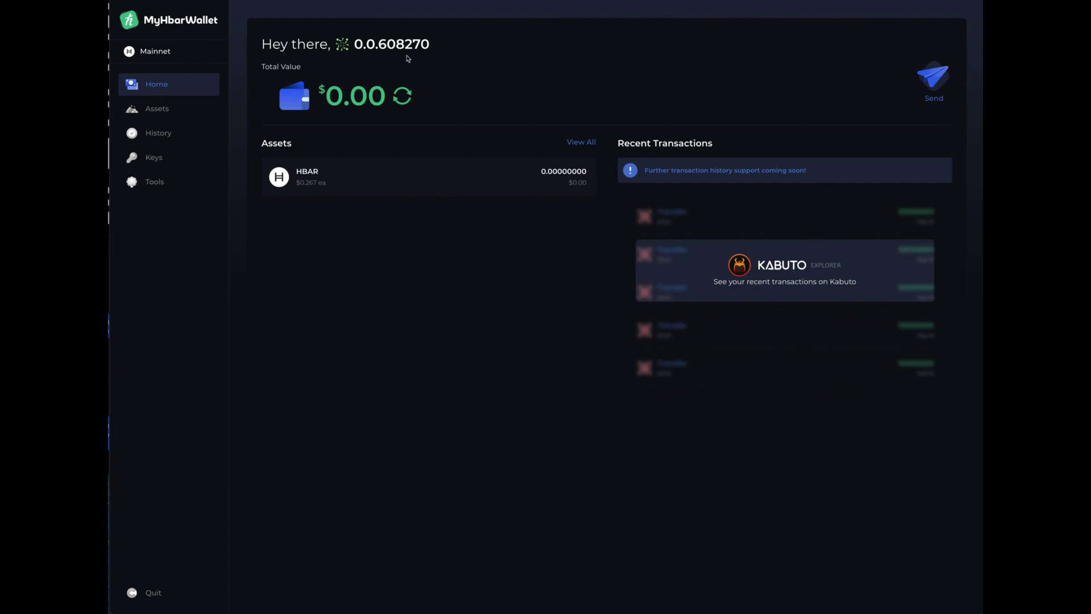
Step: Highlight the account ID in the dashboard greeting again
{"action": "left_click", "coordinate": [432, 48]}
{"action": "left_click_drag", "start_coordinate": [433, 48], "coordinate": [357, 46]}
{"action": "left_click", "coordinate": [433, 45]}
{"action": "left_click_drag", "start_coordinate": [433, 45], "coordinate": [353, 46]}
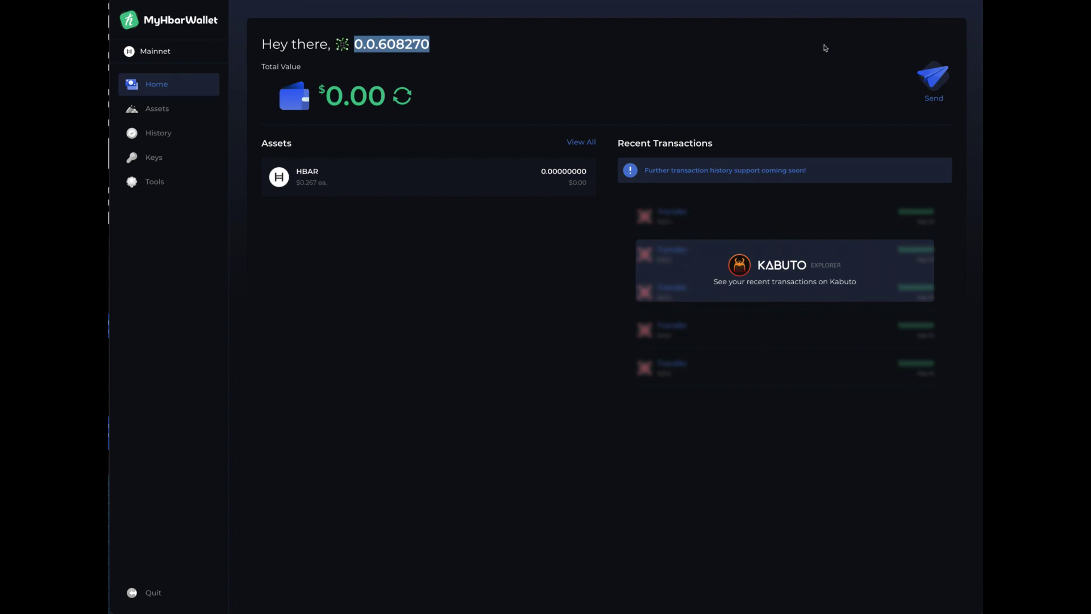
Step: Open the Send page, turn on the memo, and focus the To and Amount fields
{"action": "left_click", "coordinate": [933, 76]}
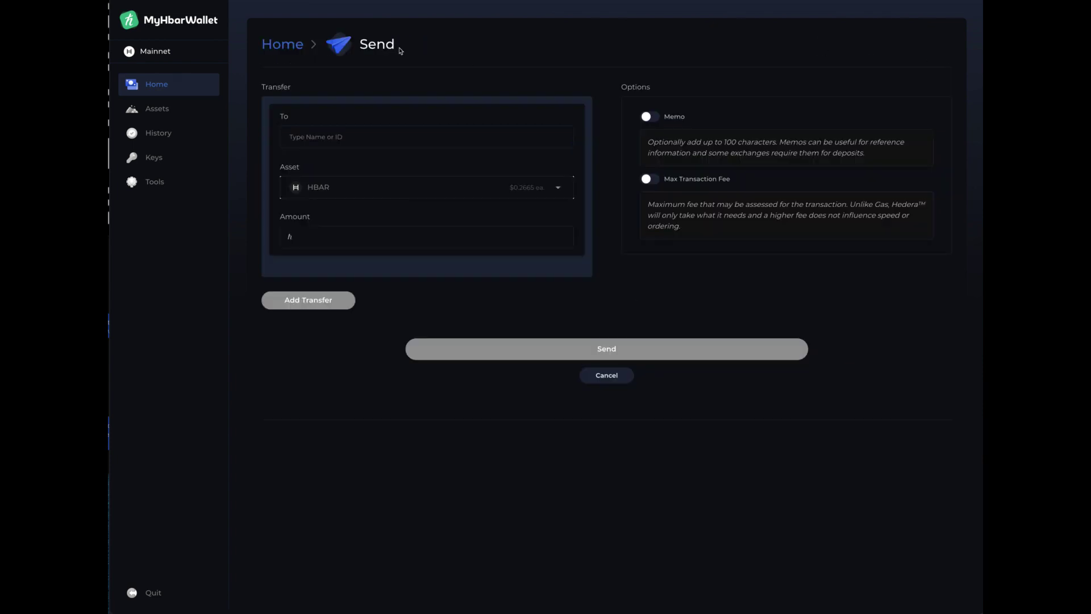
{"action": "left_click", "coordinate": [653, 121]}
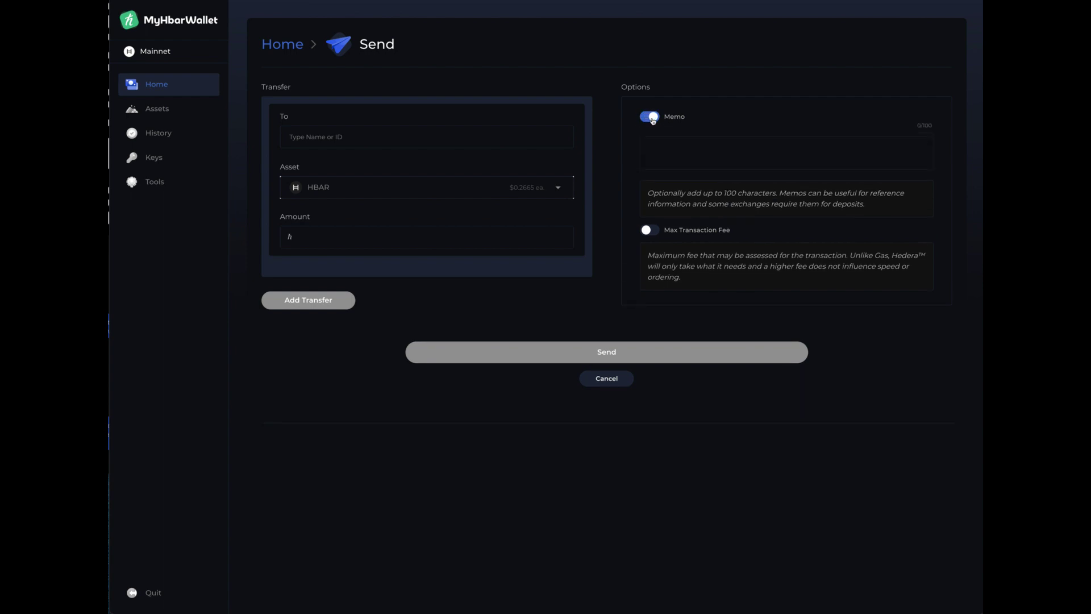
{"action": "left_click", "coordinate": [340, 142]}
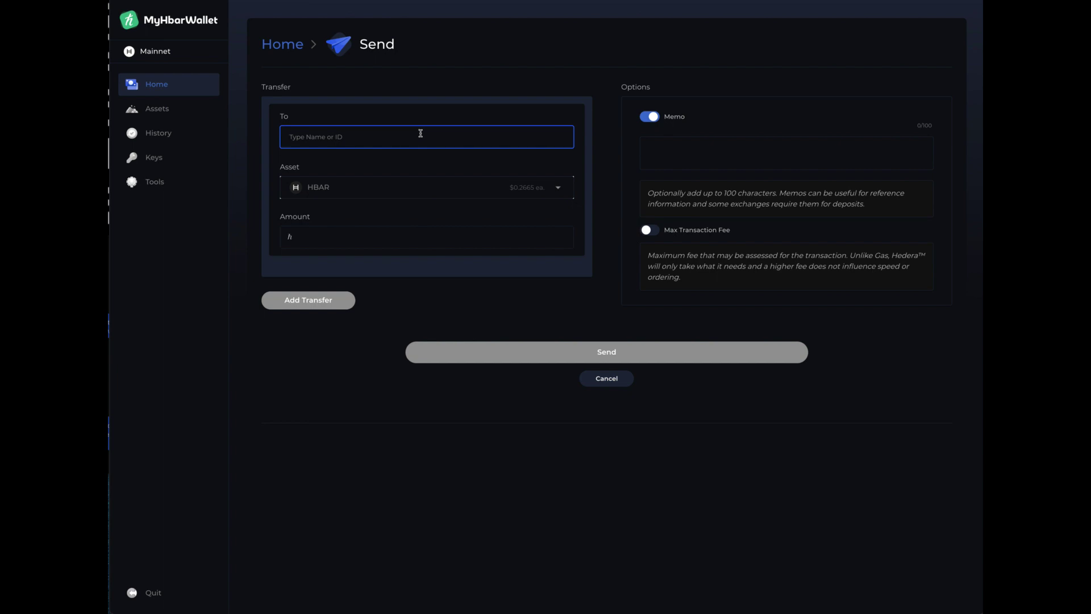
{"action": "left_click", "coordinate": [346, 241]}
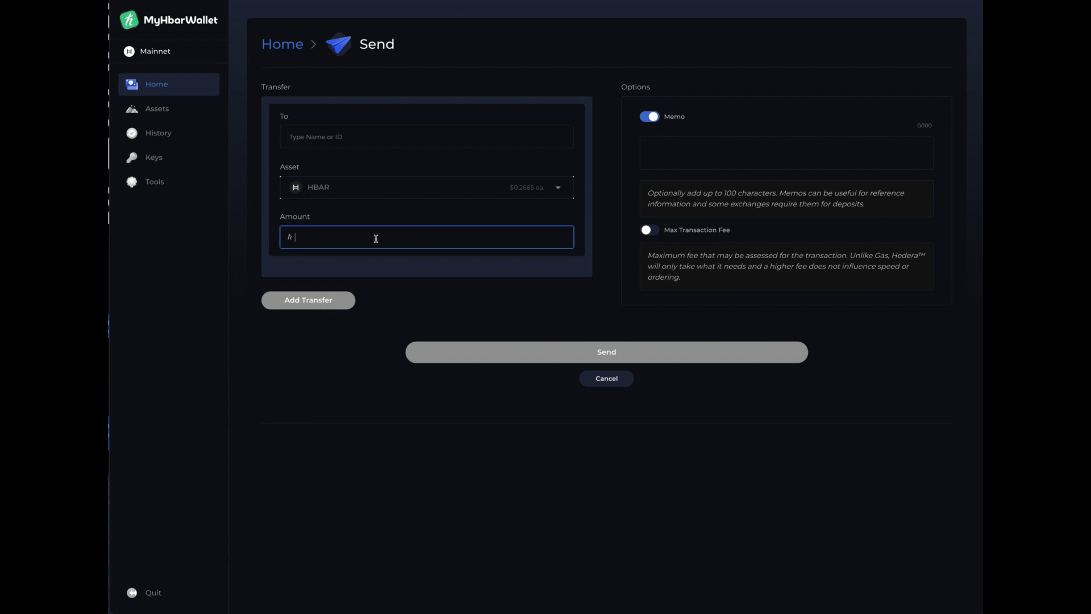